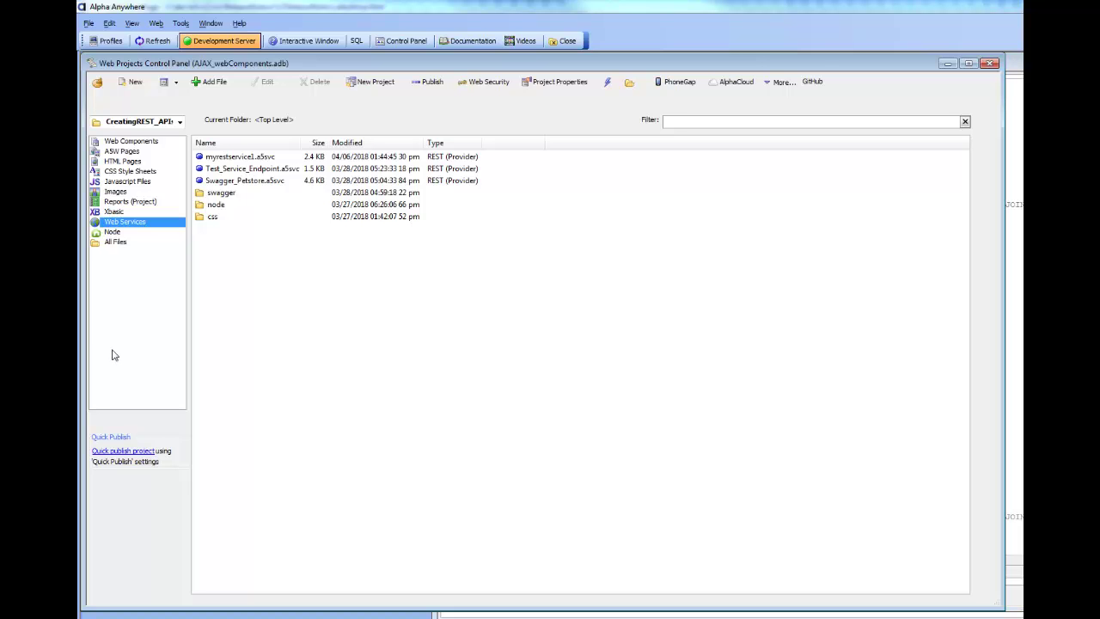
Step: Look up the Named Providers setting under Resource Providers in the web project's run-time properties, leaving the properties unchanged
click(180, 23)
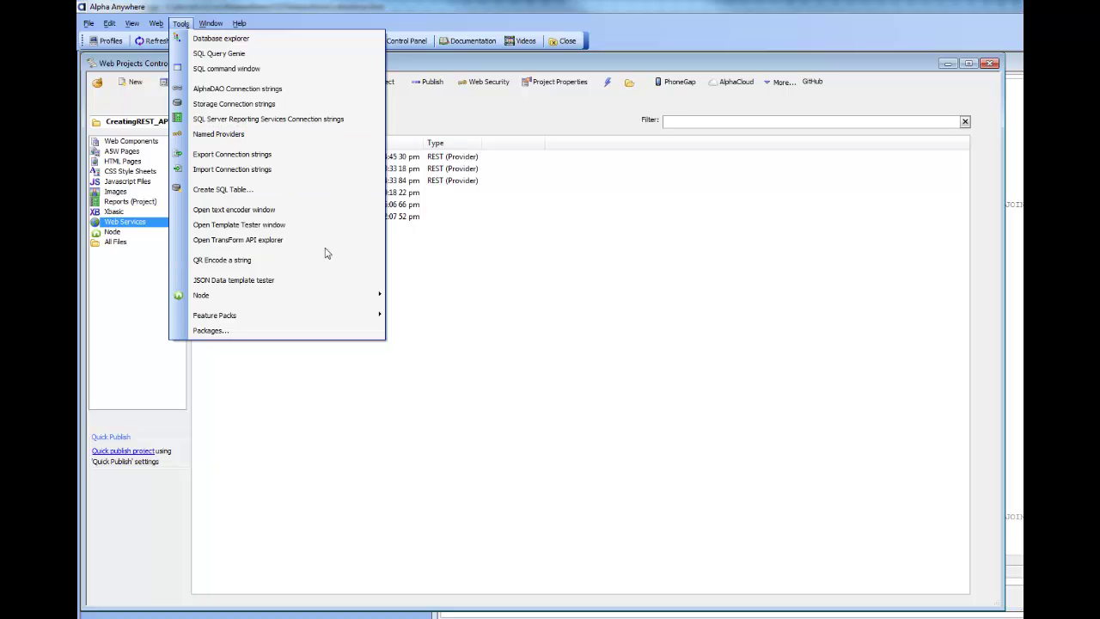
click(565, 109)
click(559, 81)
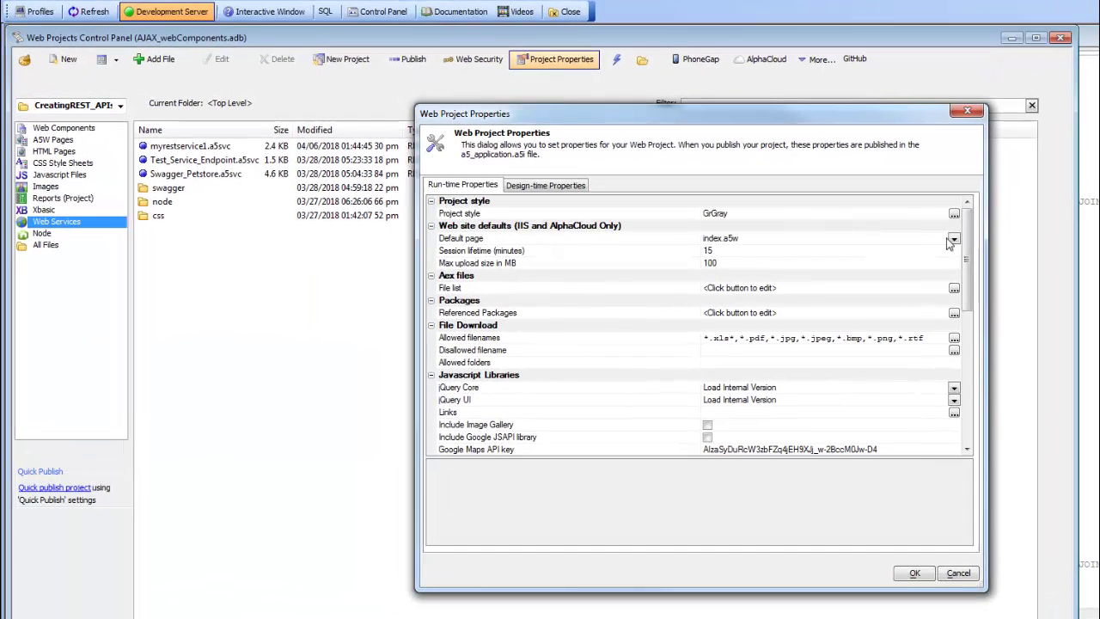
drag(967, 254, 1000, 451)
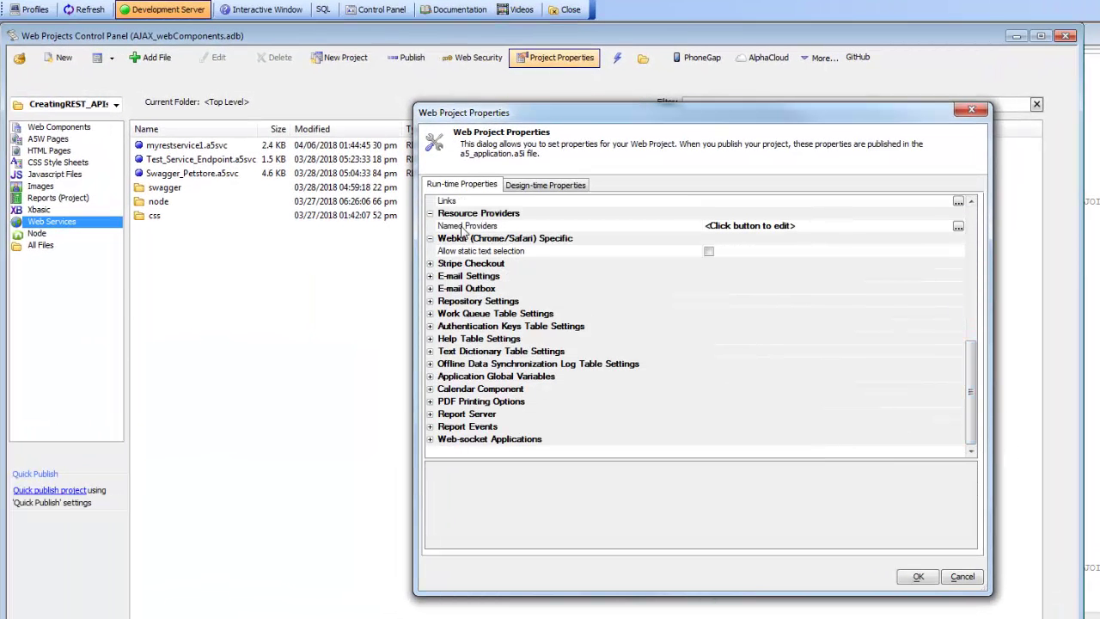
click(463, 227)
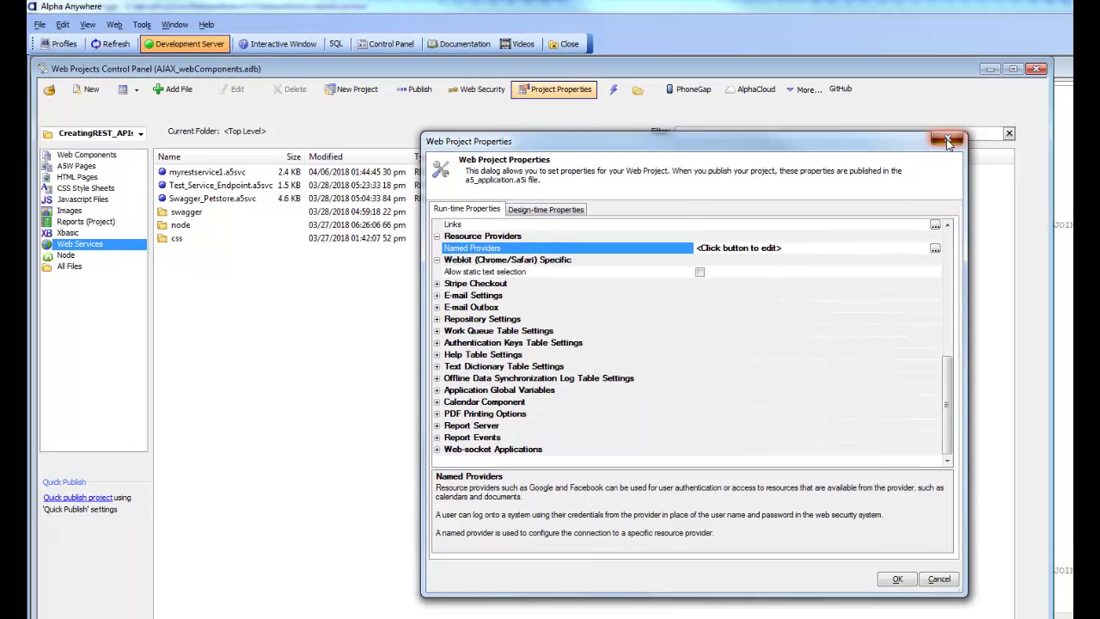
click(948, 140)
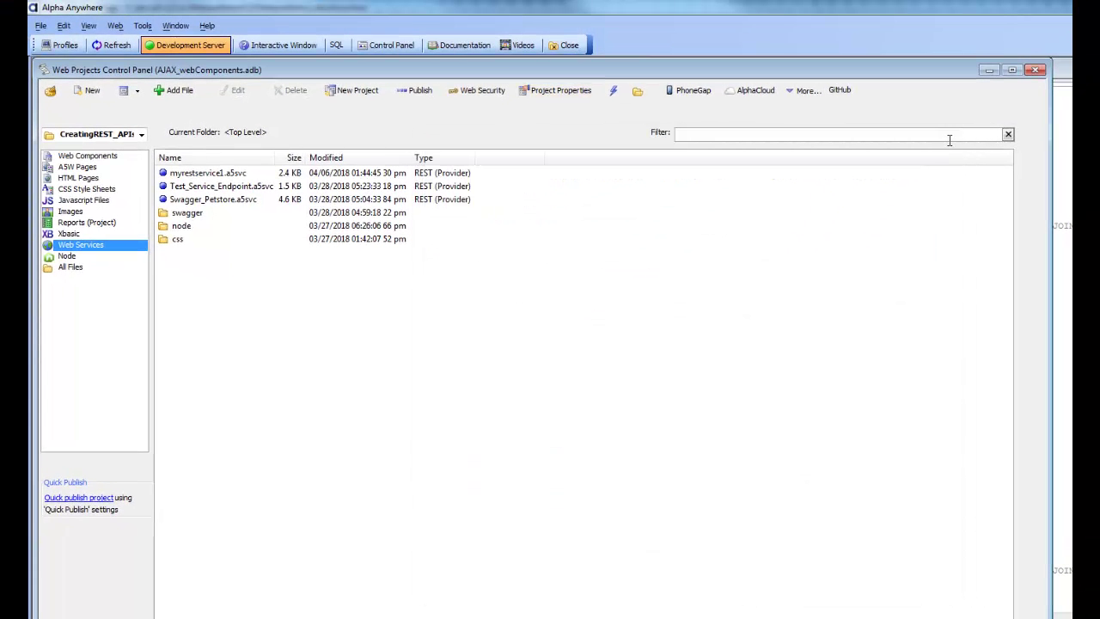
Step: Open the Named Providers configuration to show the defined named resources
click(142, 25)
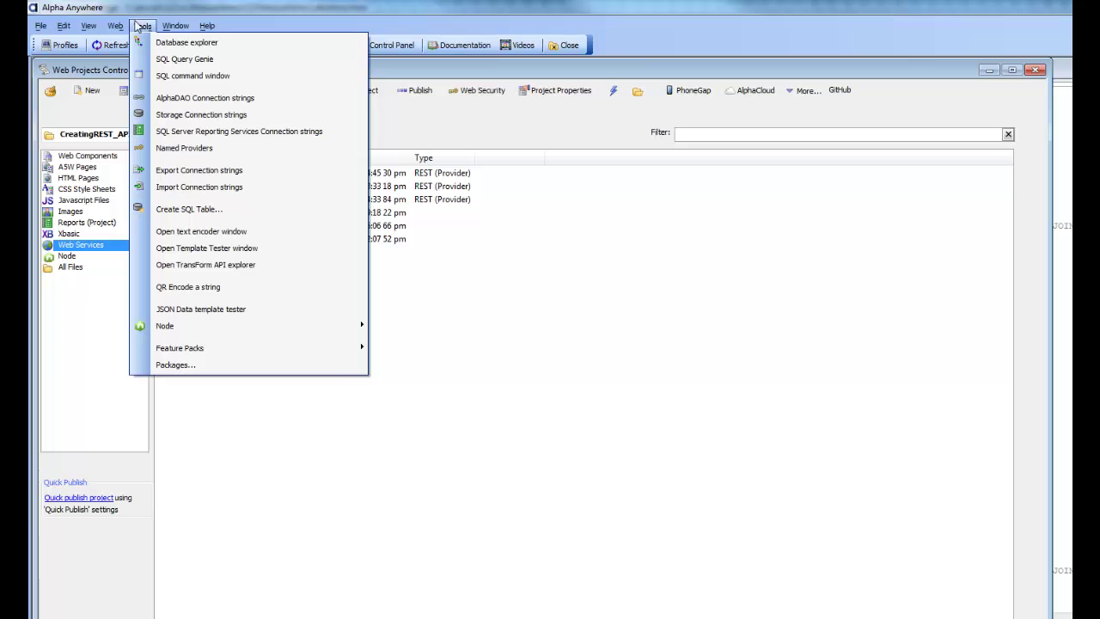
click(216, 149)
drag(736, 227, 544, 144)
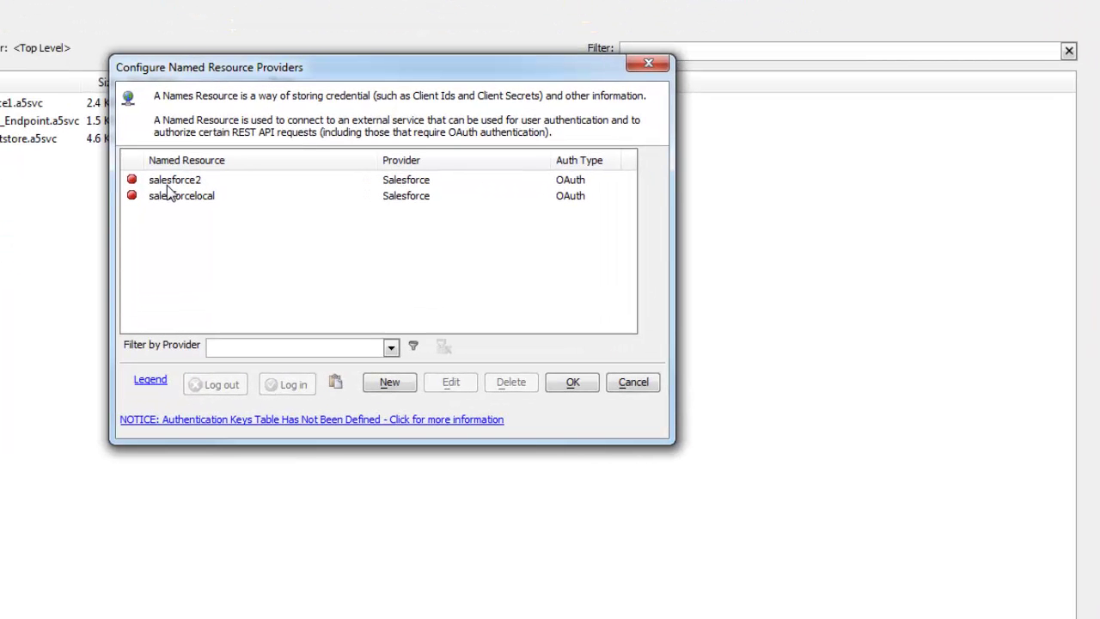
Step: Start a new named resource called salesforce3 with Salesforce (OAuth) as its provider
click(393, 388)
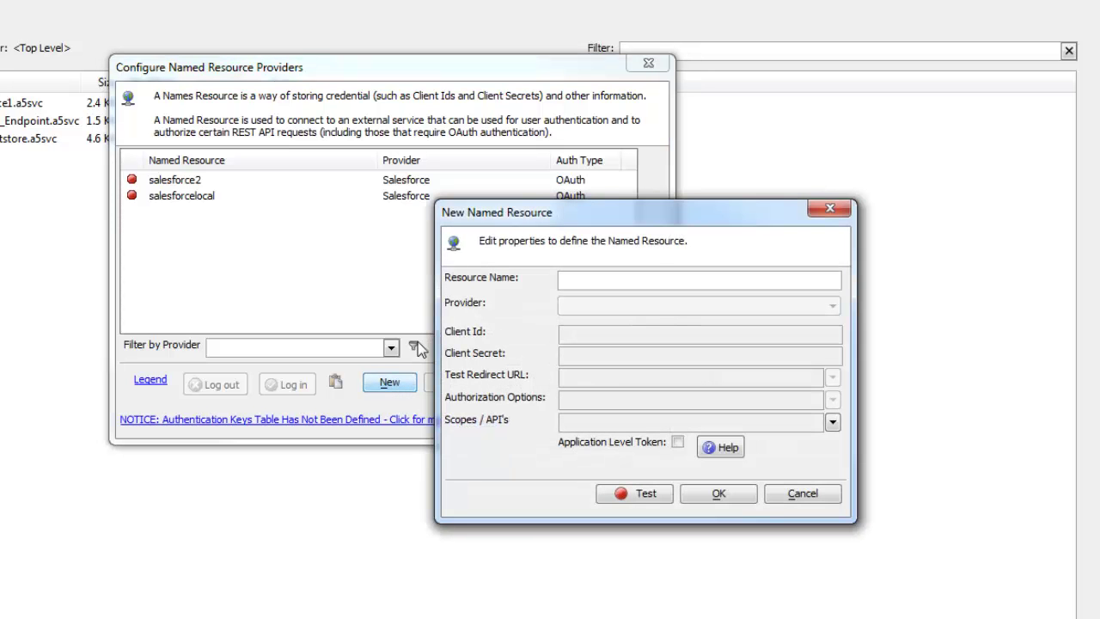
drag(619, 204, 390, 187)
click(389, 251)
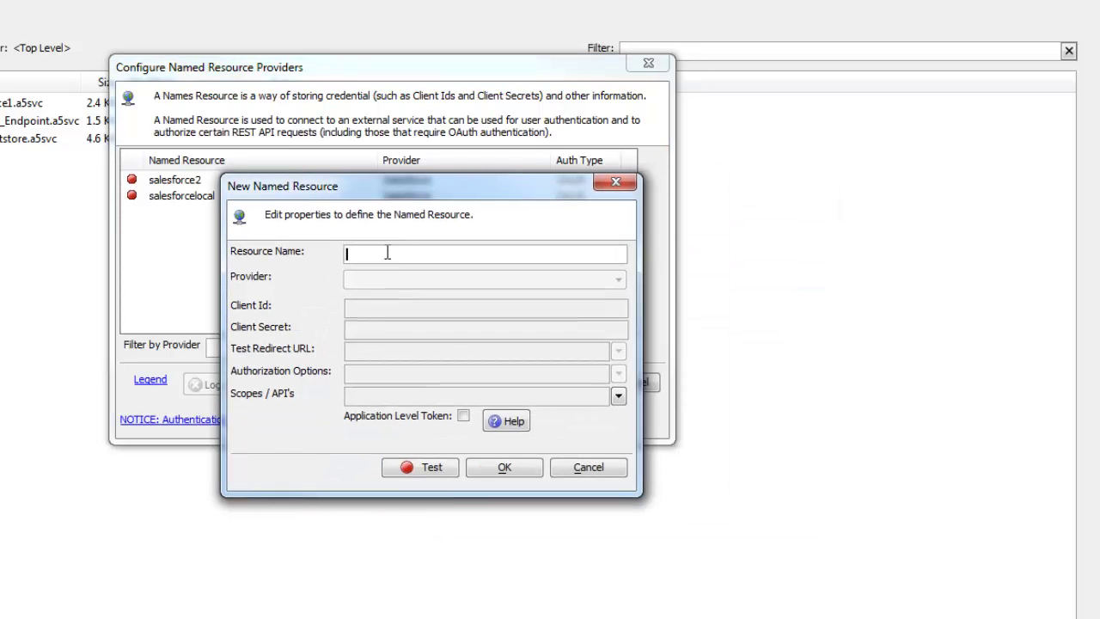
text(sale)
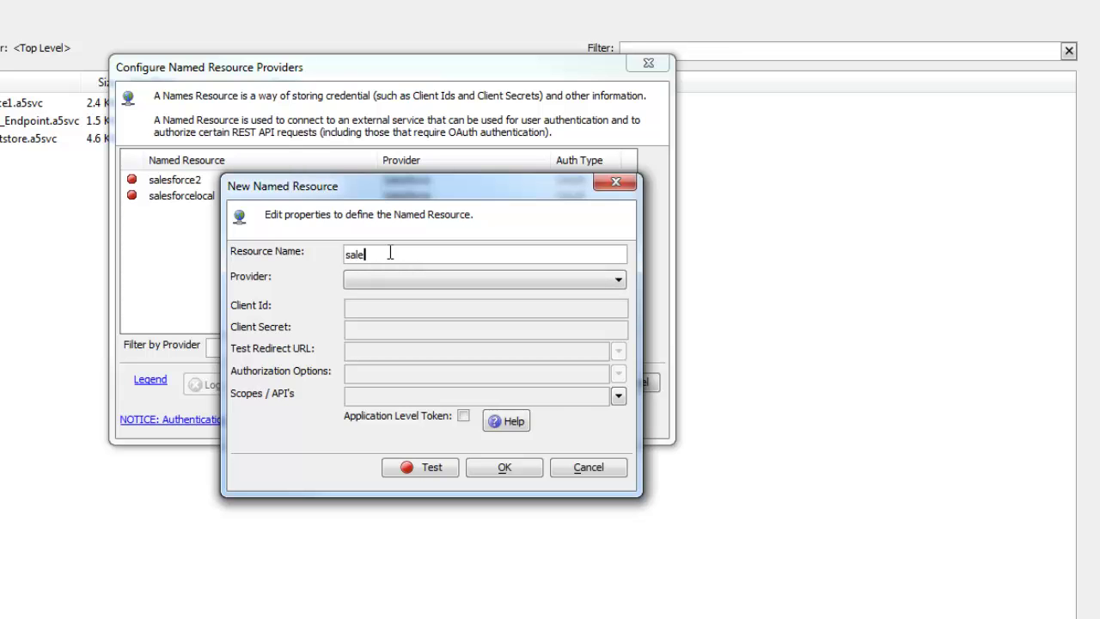
text(sforce3)
click(437, 280)
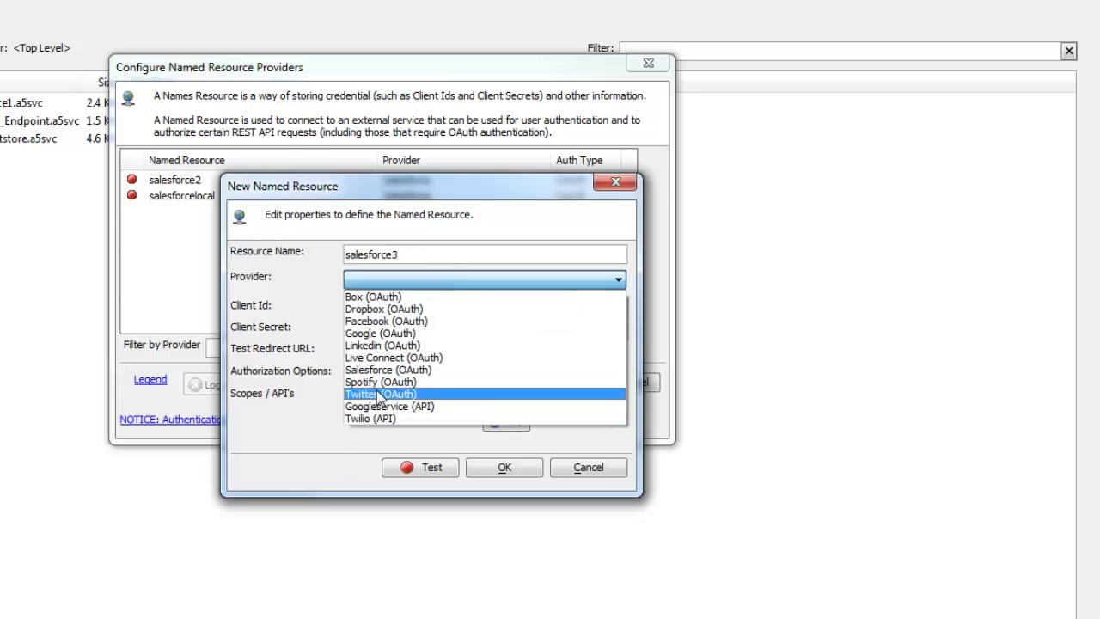
click(397, 369)
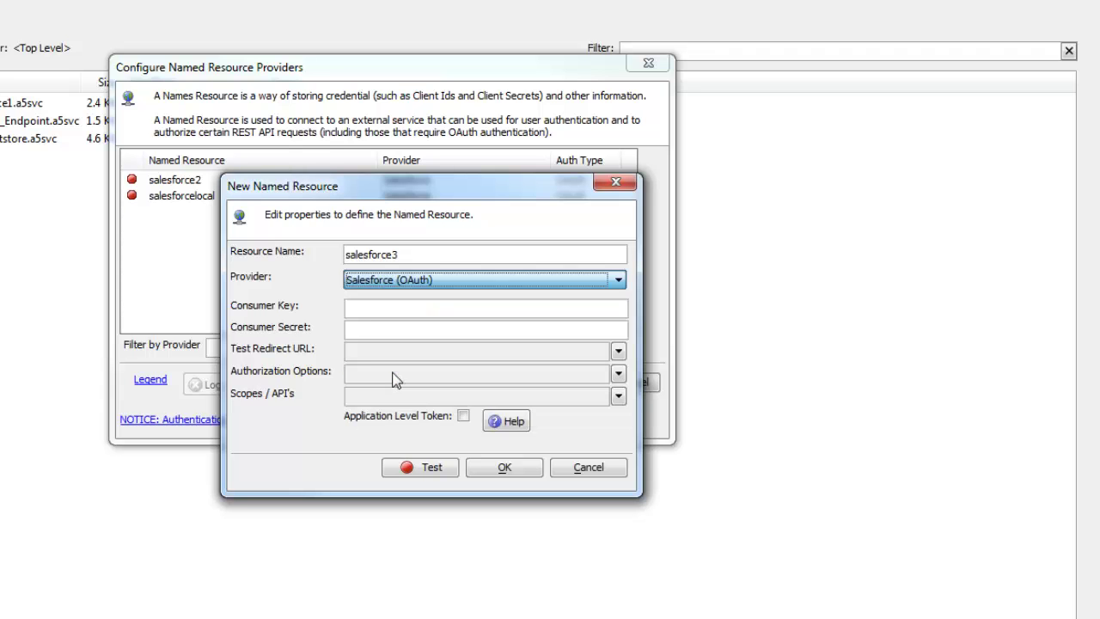
Step: Examine the consumer key and secret fields and the possible test redirect URLs for the new resource without choosing one
click(370, 310)
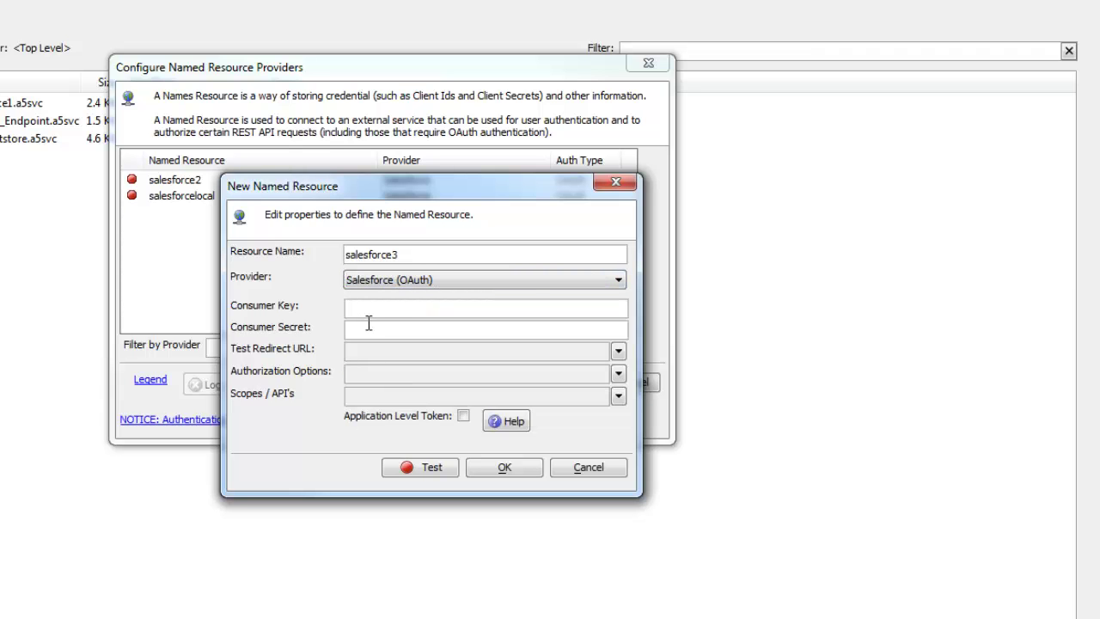
click(374, 326)
click(619, 353)
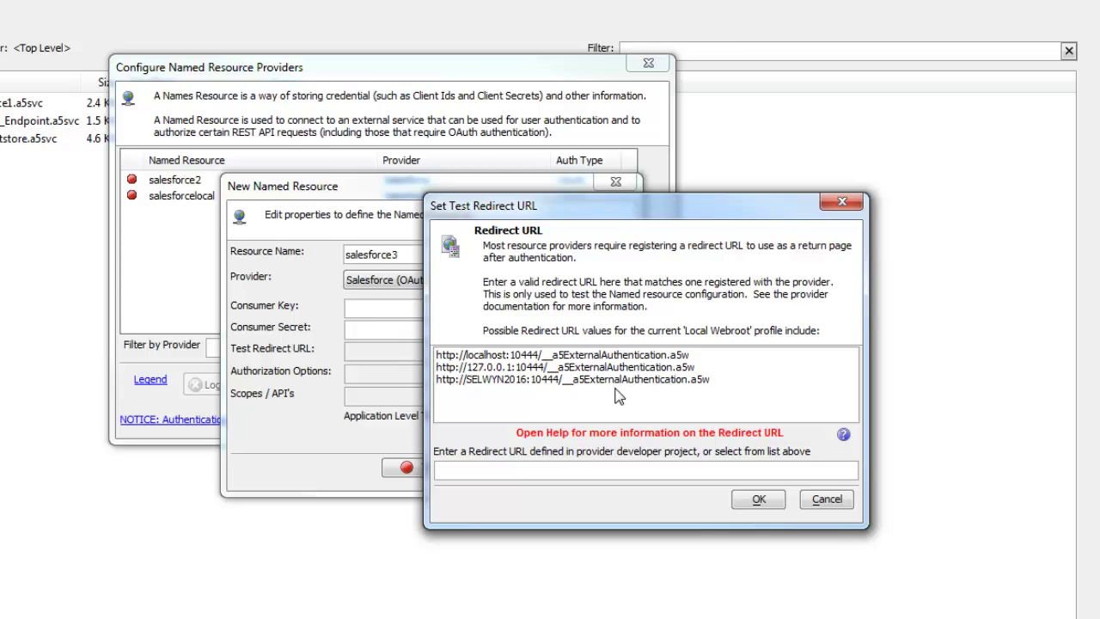
click(823, 500)
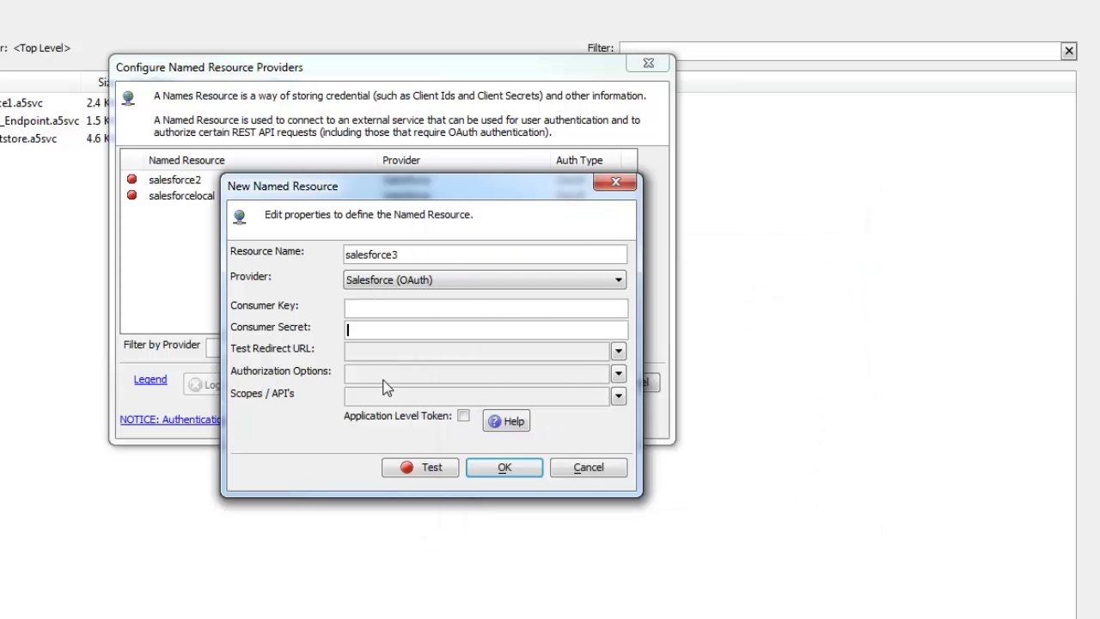
Step: Try the suggested Salesforce authentication option that always prompts for consent, prompt = login consent, and discard it
click(618, 373)
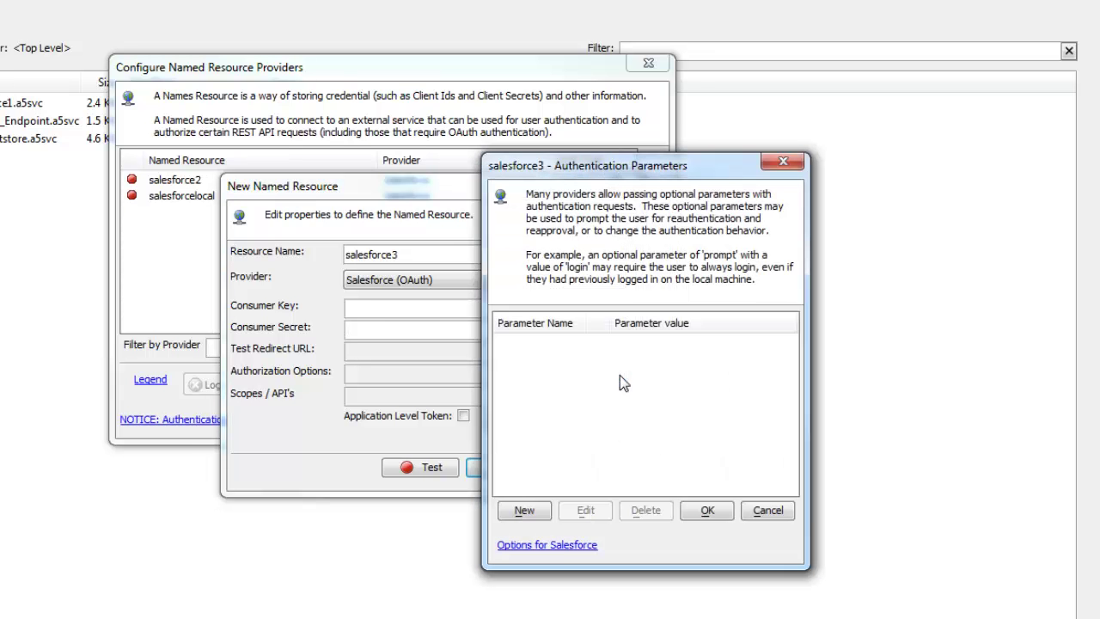
click(533, 547)
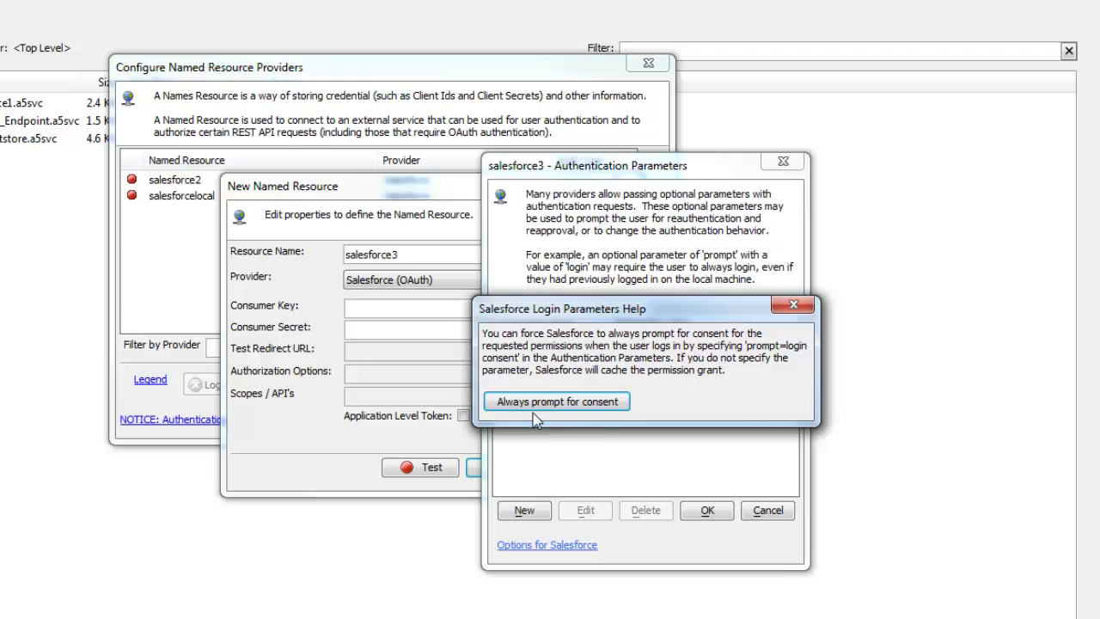
click(545, 401)
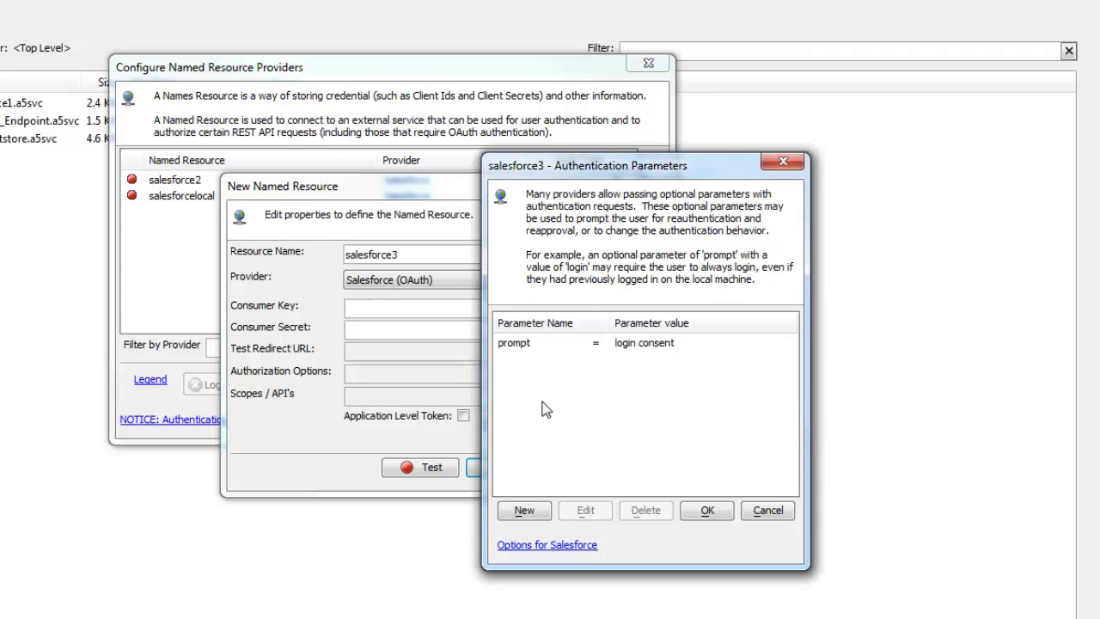
click(522, 345)
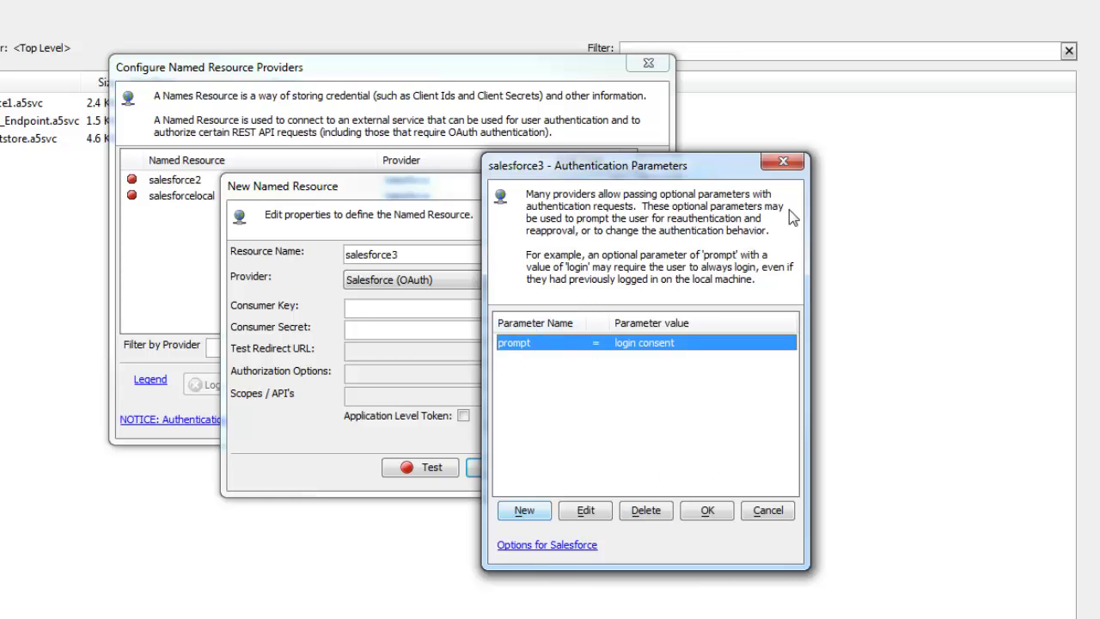
click(783, 163)
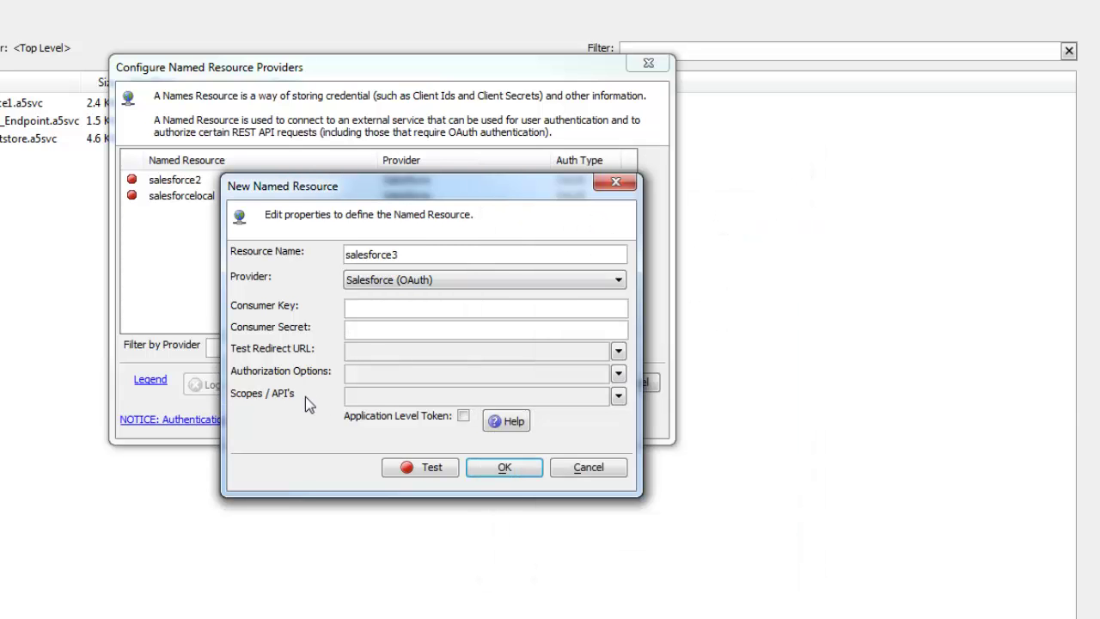
Step: Examine the Salesforce scope codes available for the new resource, and close its definition without saving
click(618, 399)
click(283, 503)
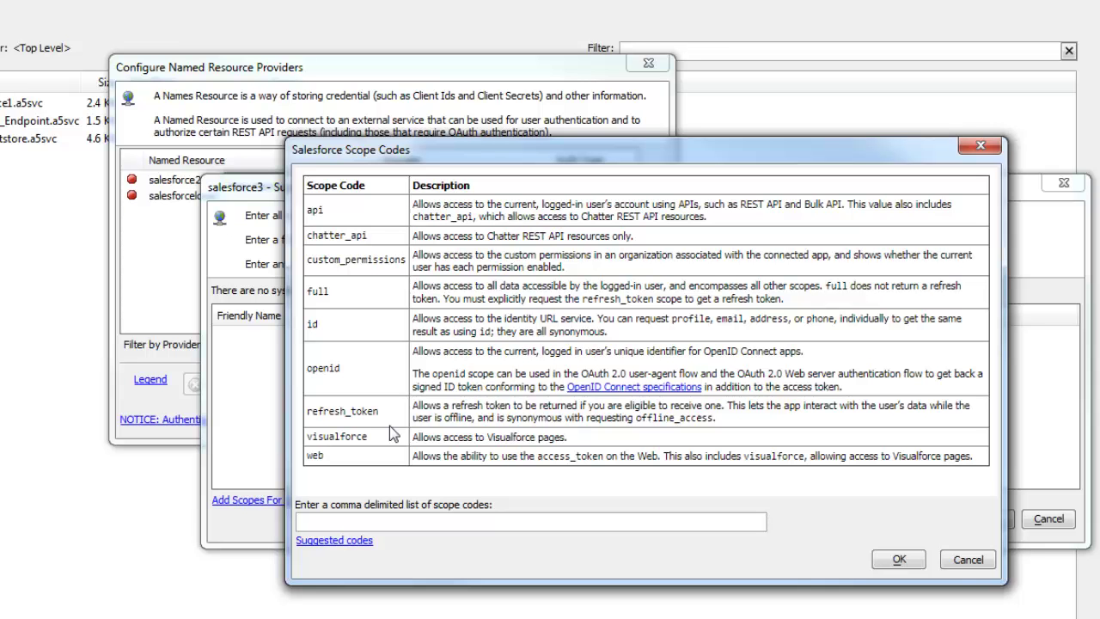
click(968, 560)
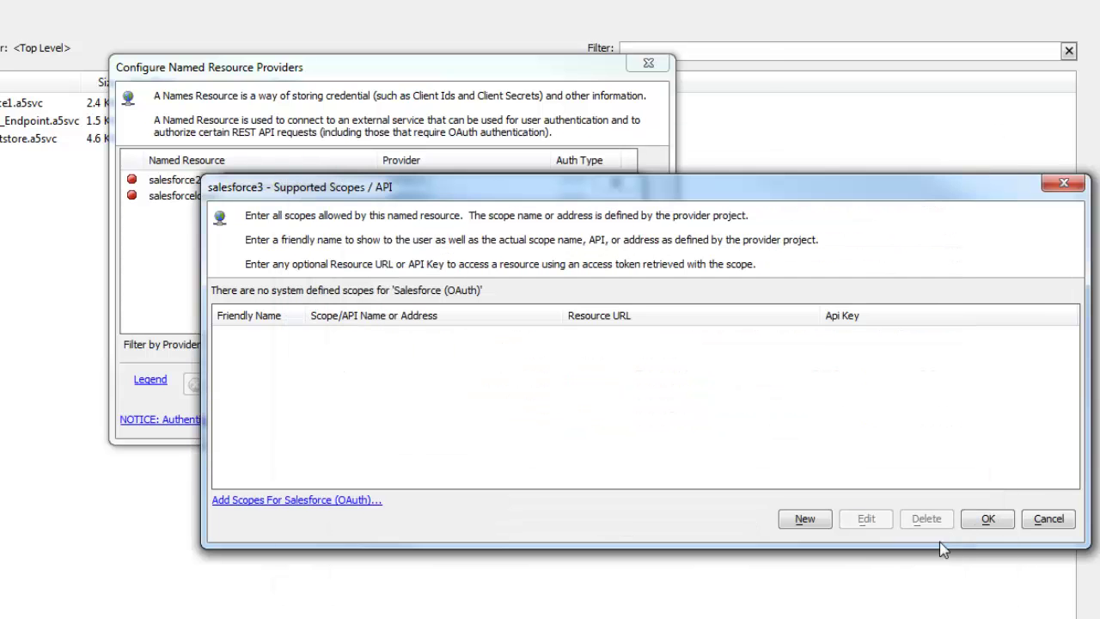
click(1047, 519)
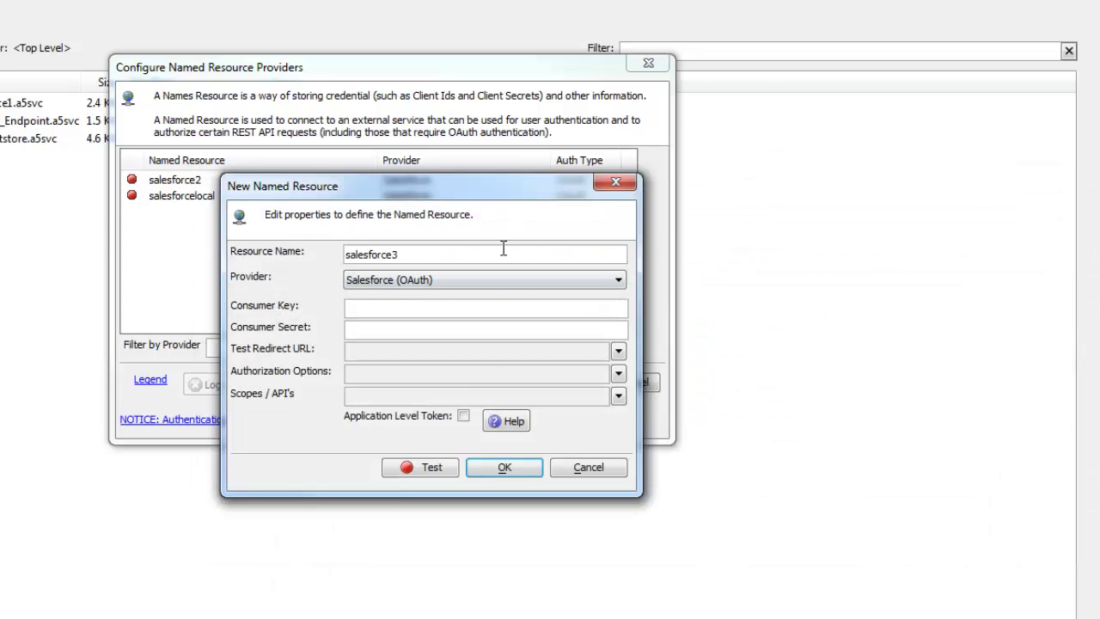
click(616, 183)
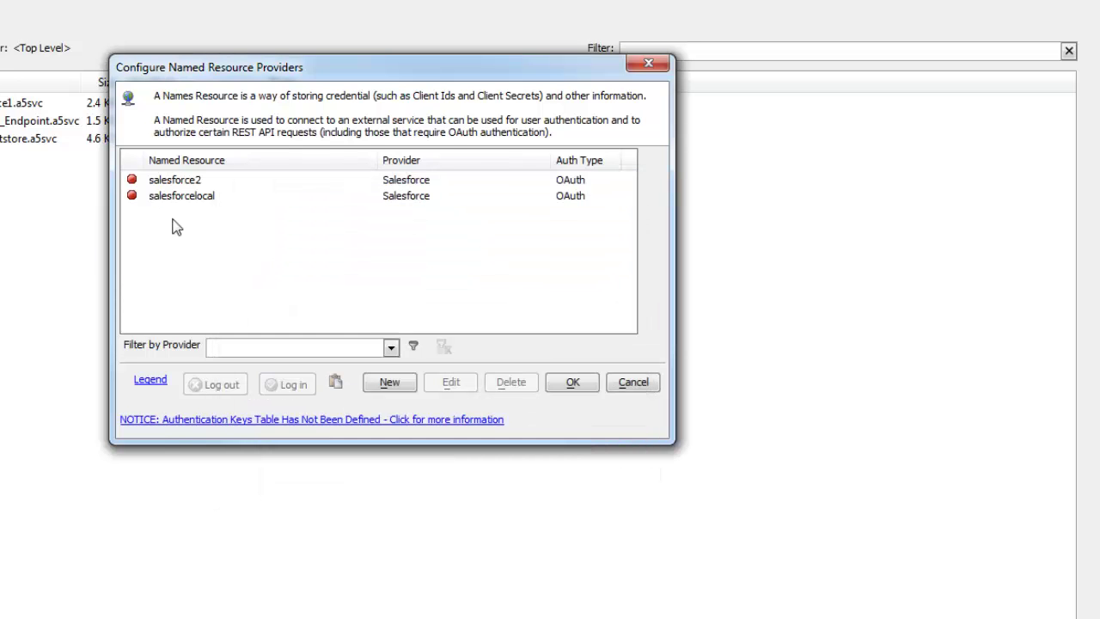